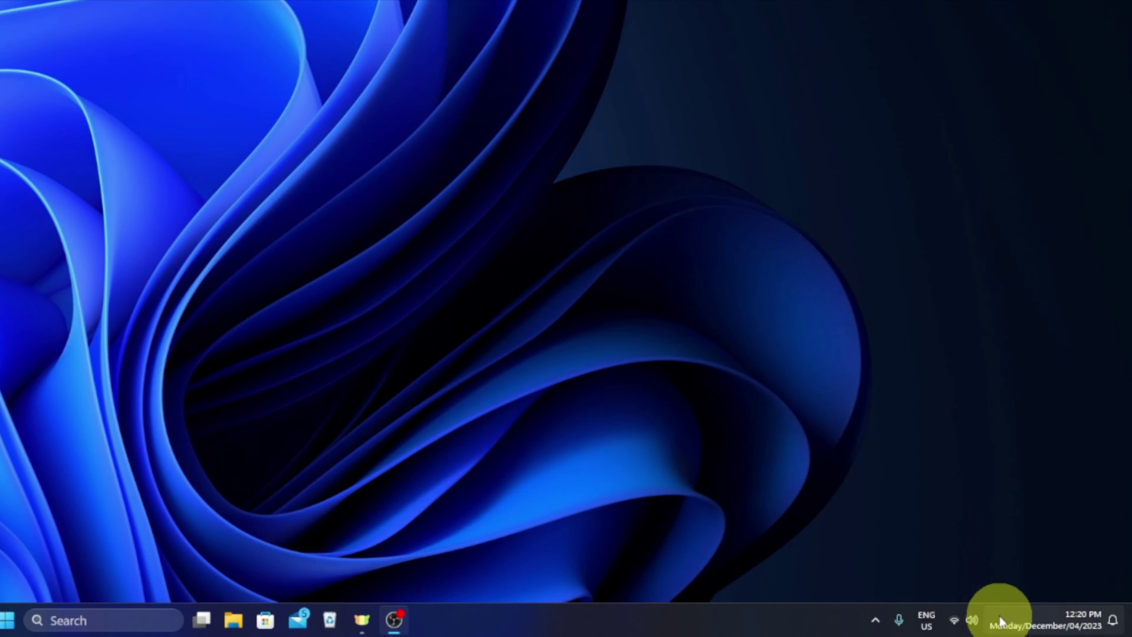
Search for 'contr' from the Start menu and open Control Panel
mouse_move(1071, 616)
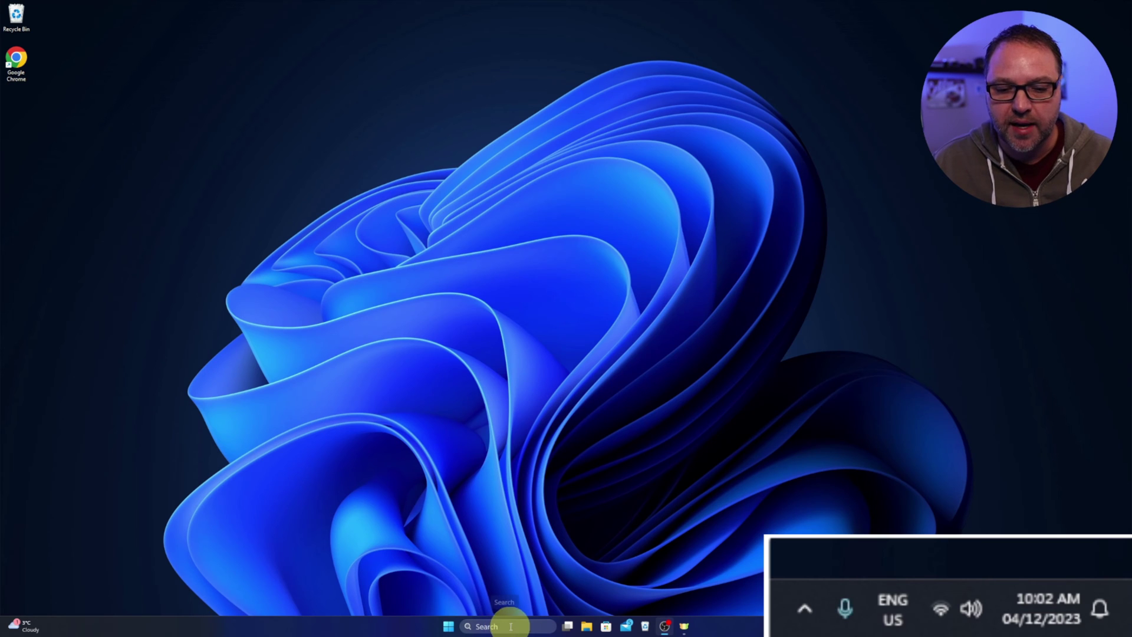
click(448, 626)
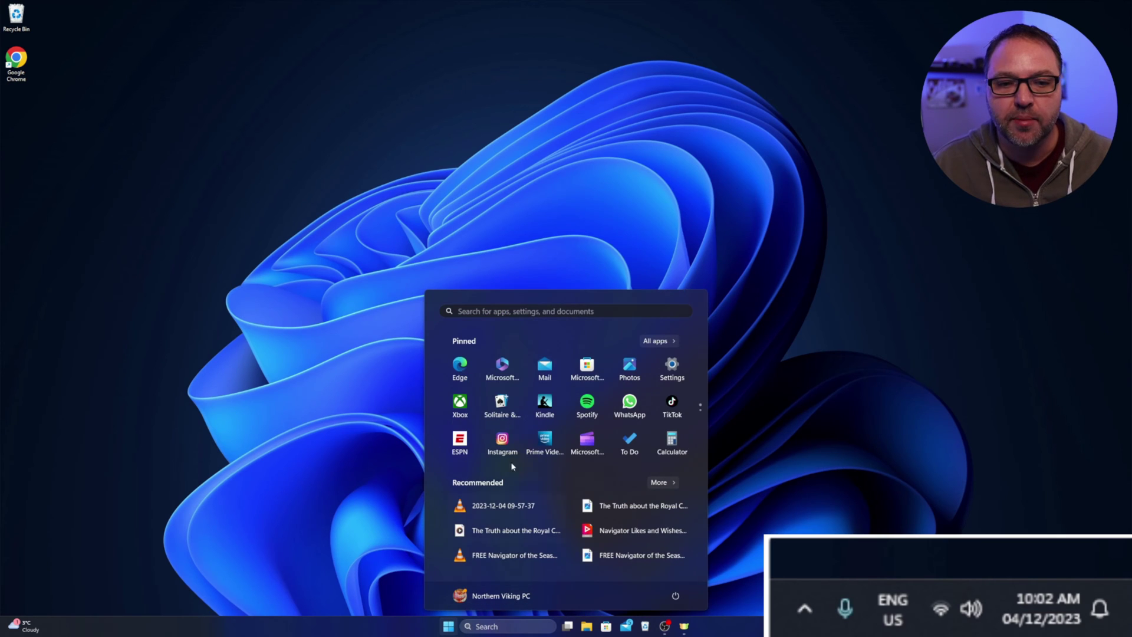
click(511, 311)
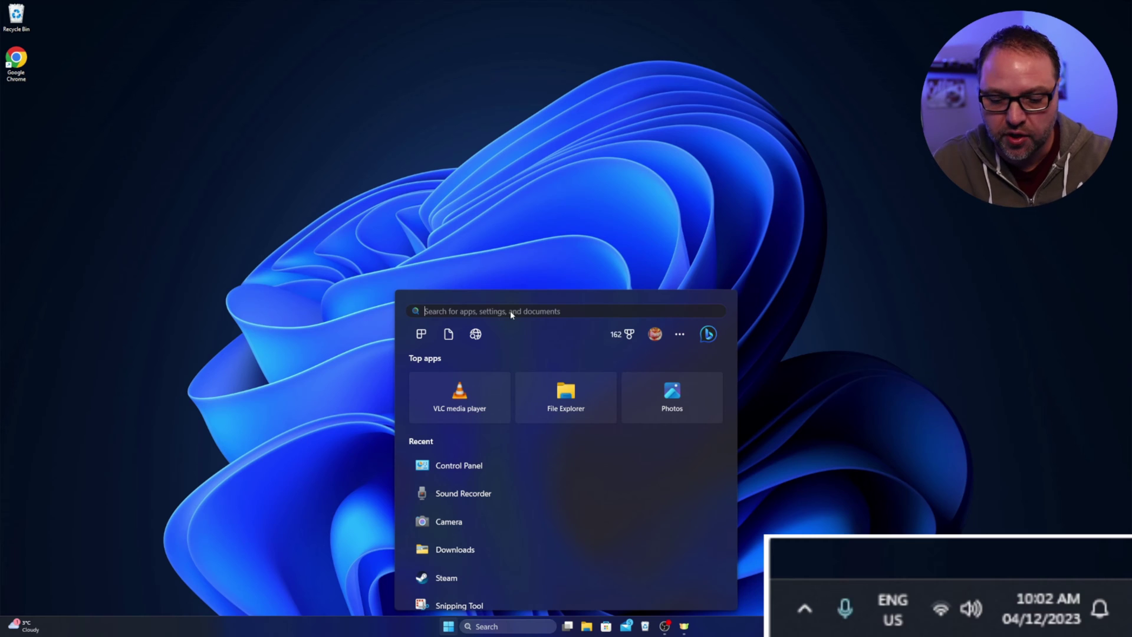
text(contr)
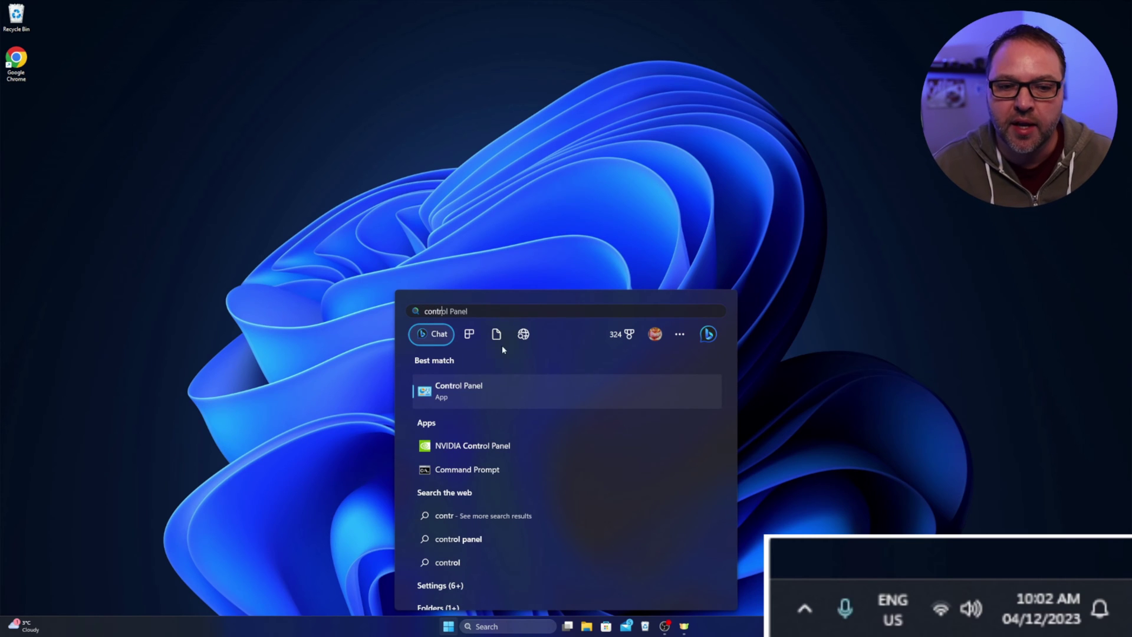
click(461, 392)
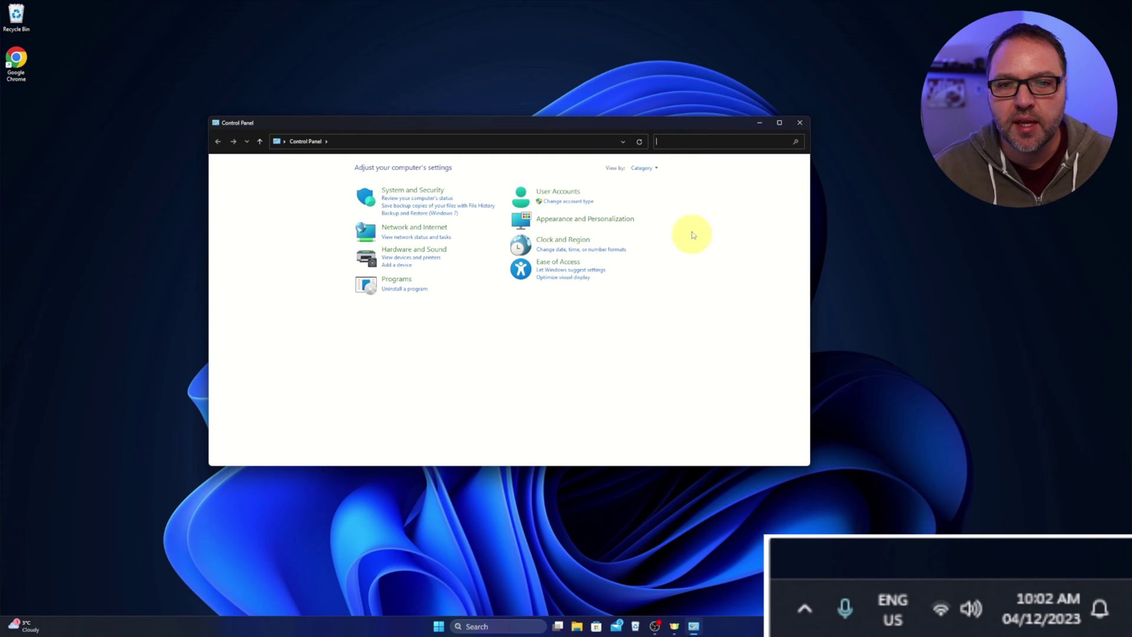
Switch Control Panel's view to Large icons and open Date and Time
click(646, 169)
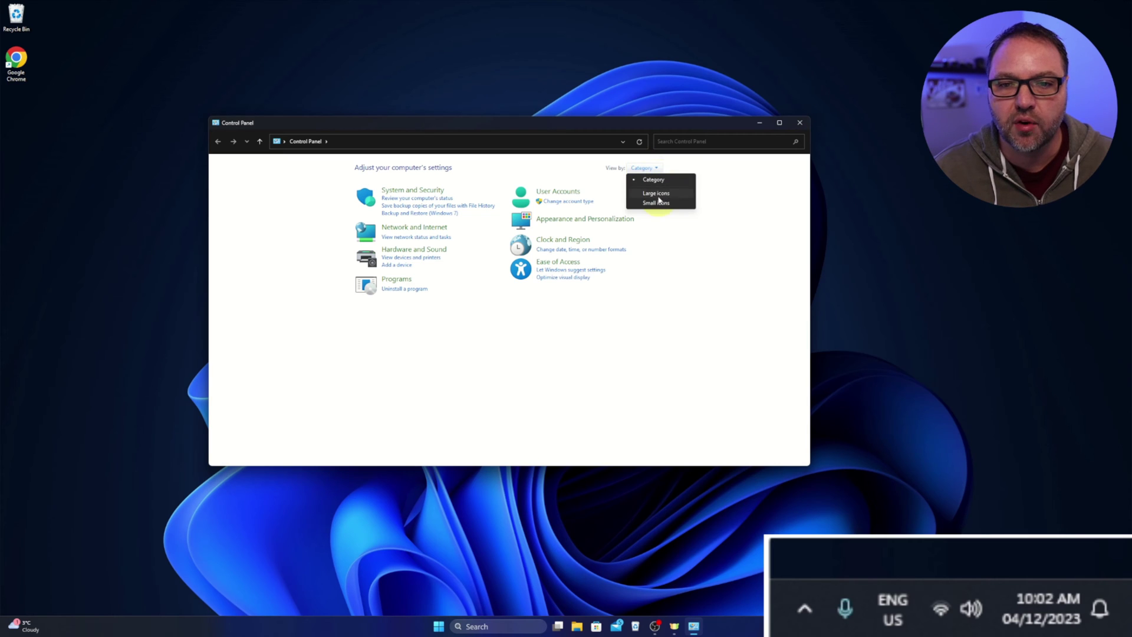
click(656, 194)
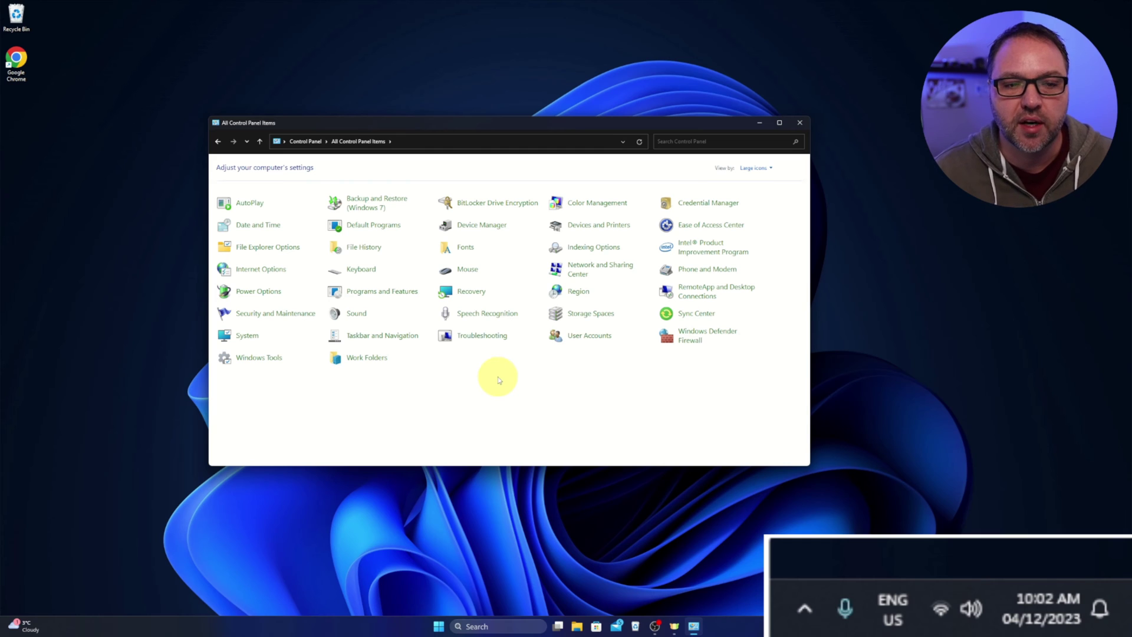
click(264, 230)
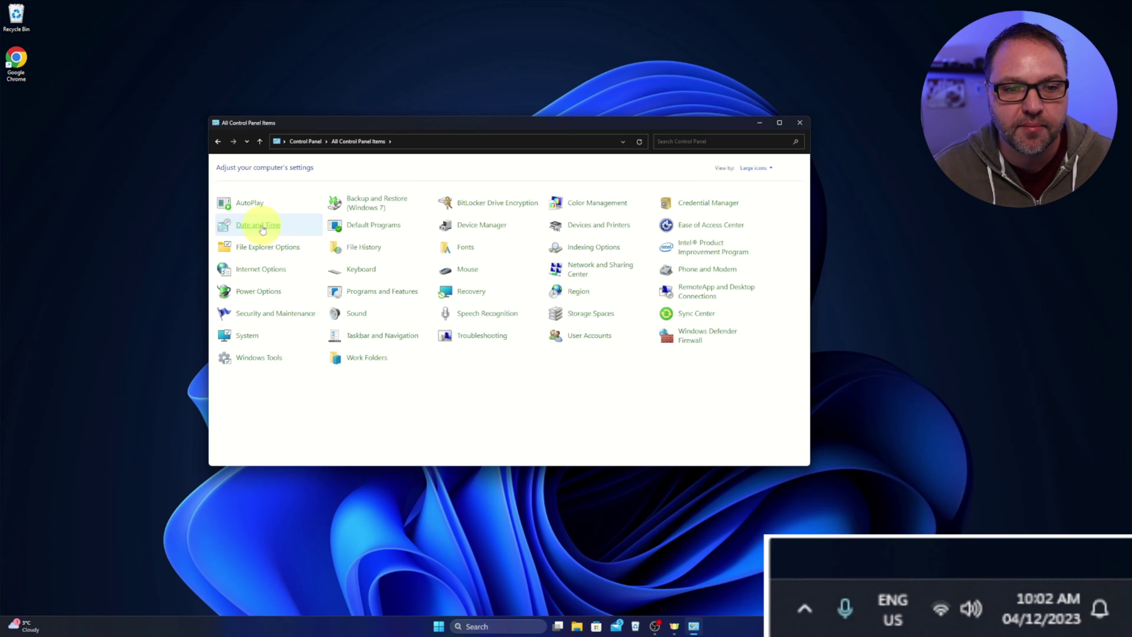
Center the Date and Time window and open the Region settings through Change calendar settings
drag(162, 31, 454, 192)
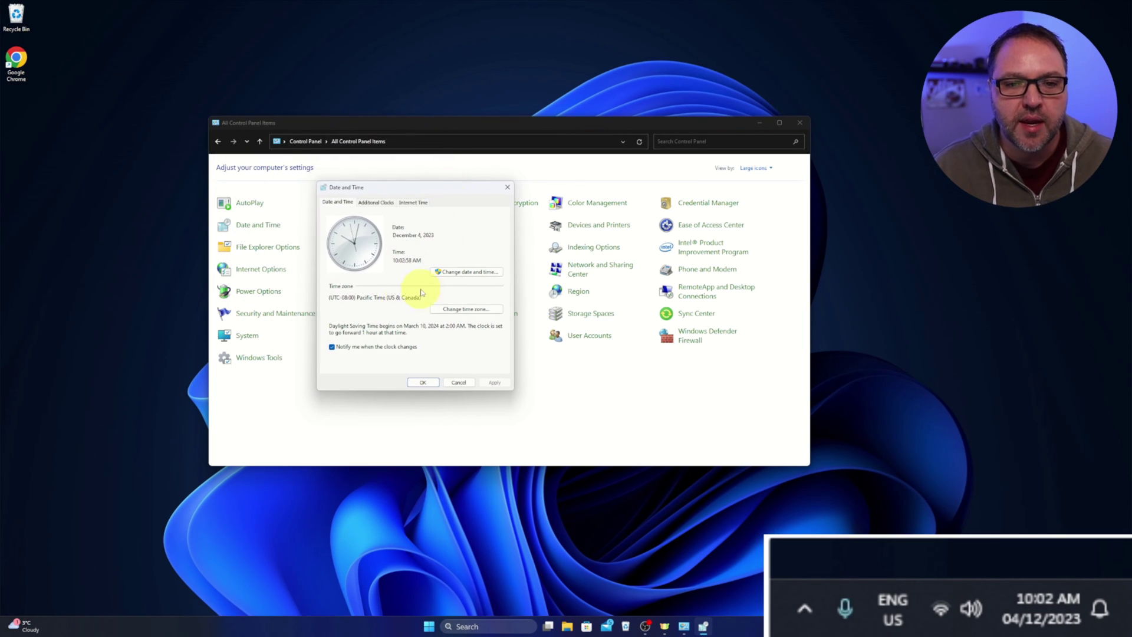
click(472, 276)
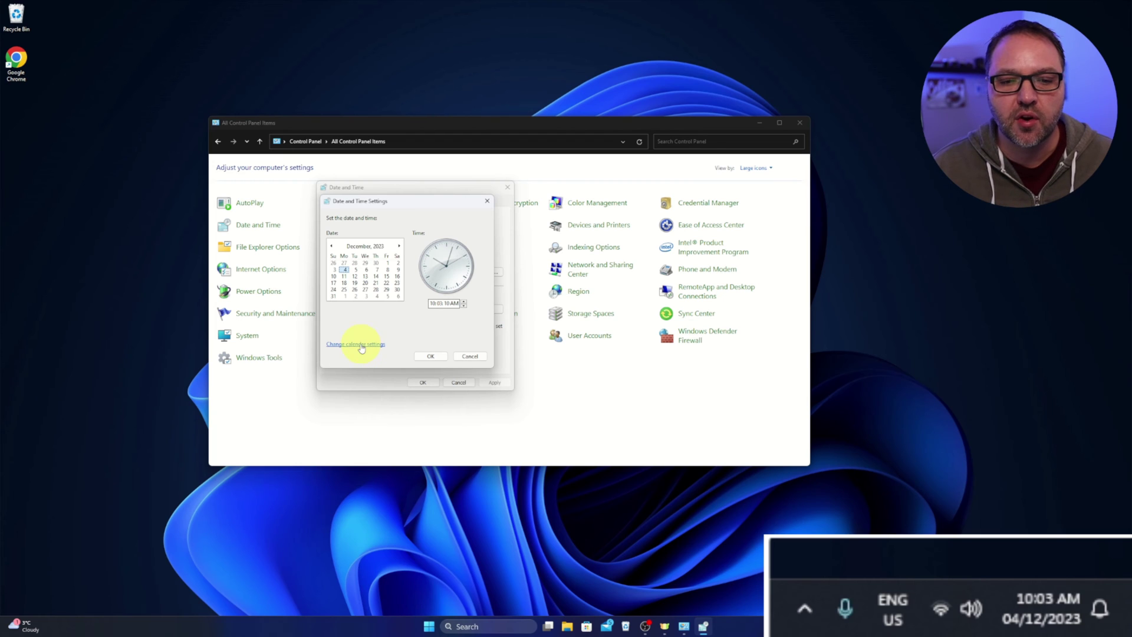
click(362, 344)
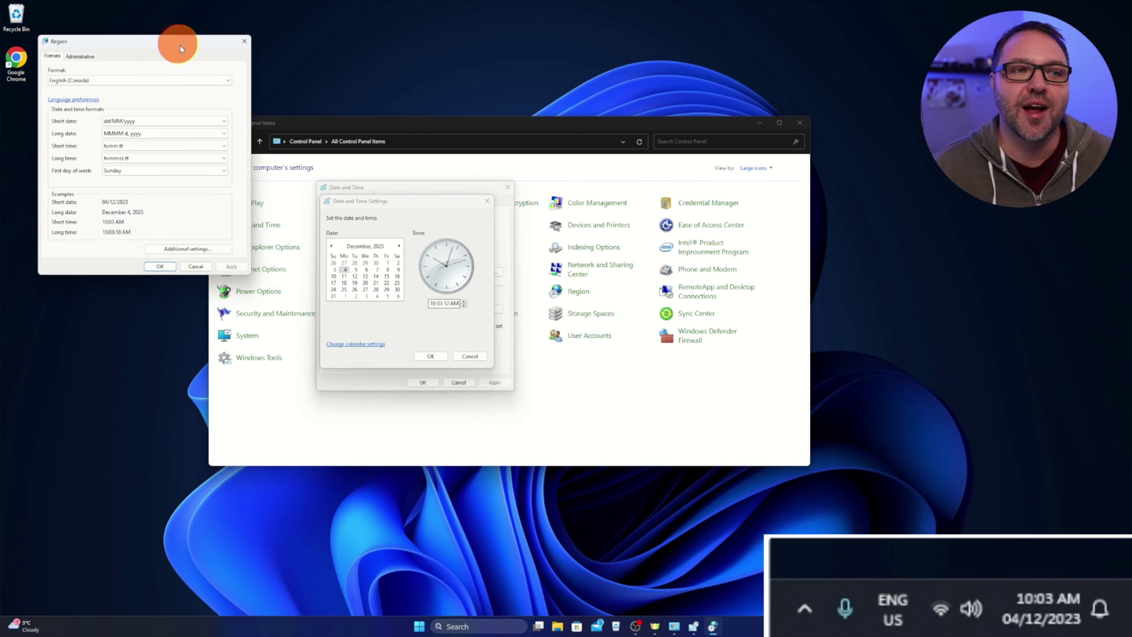
Try the yyyy-MM-dd and d/M/yy short date formats in Region, applying each
drag(180, 48, 456, 173)
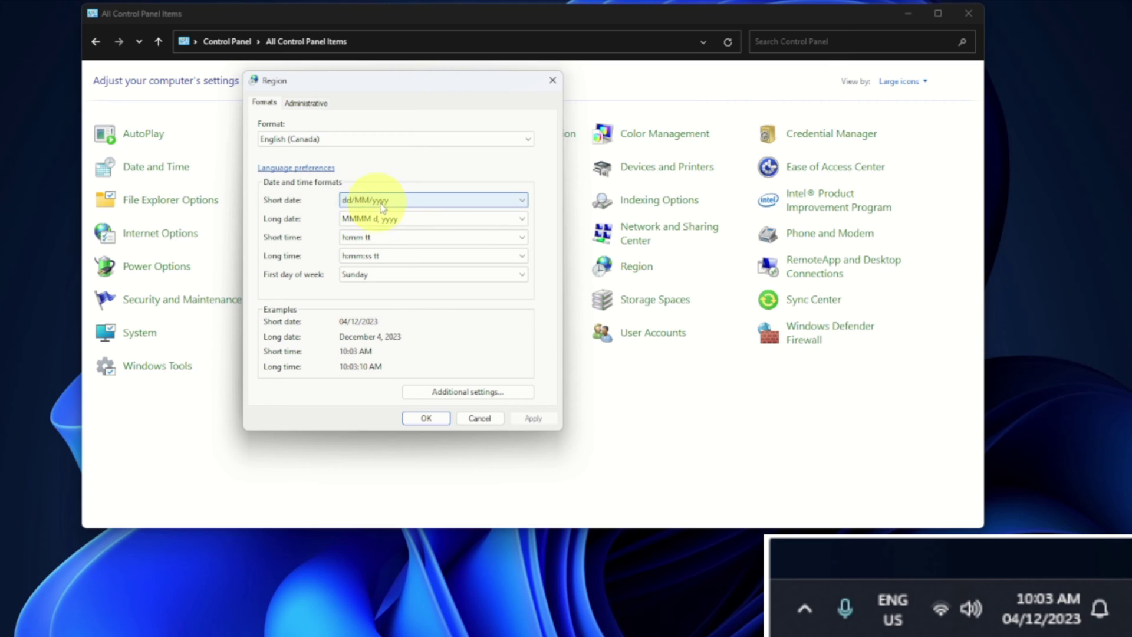
click(438, 206)
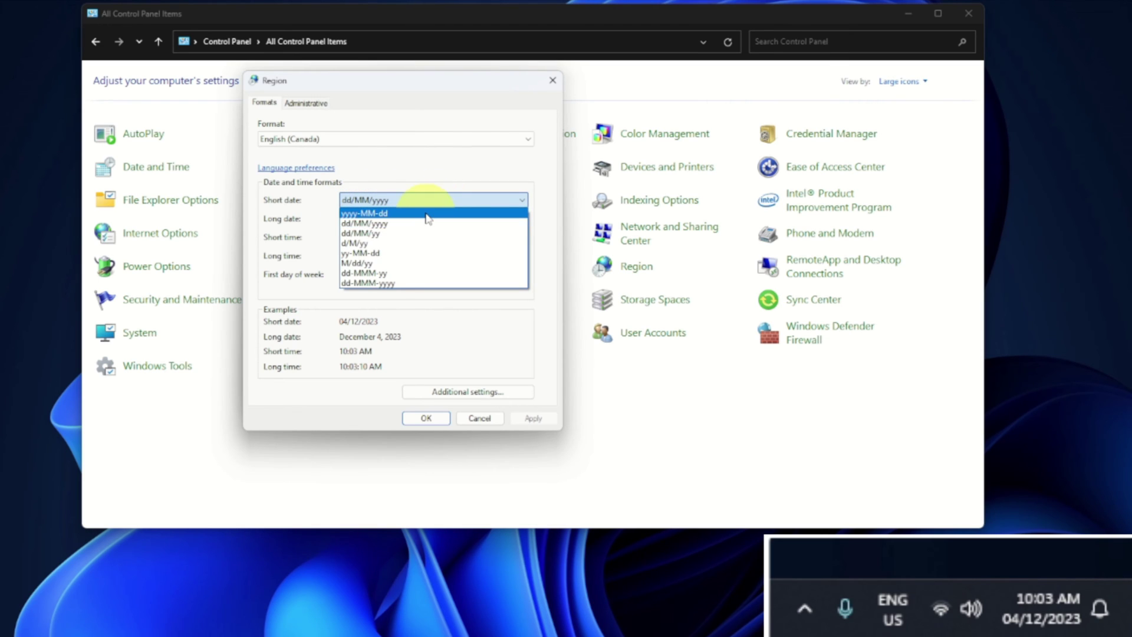
click(427, 215)
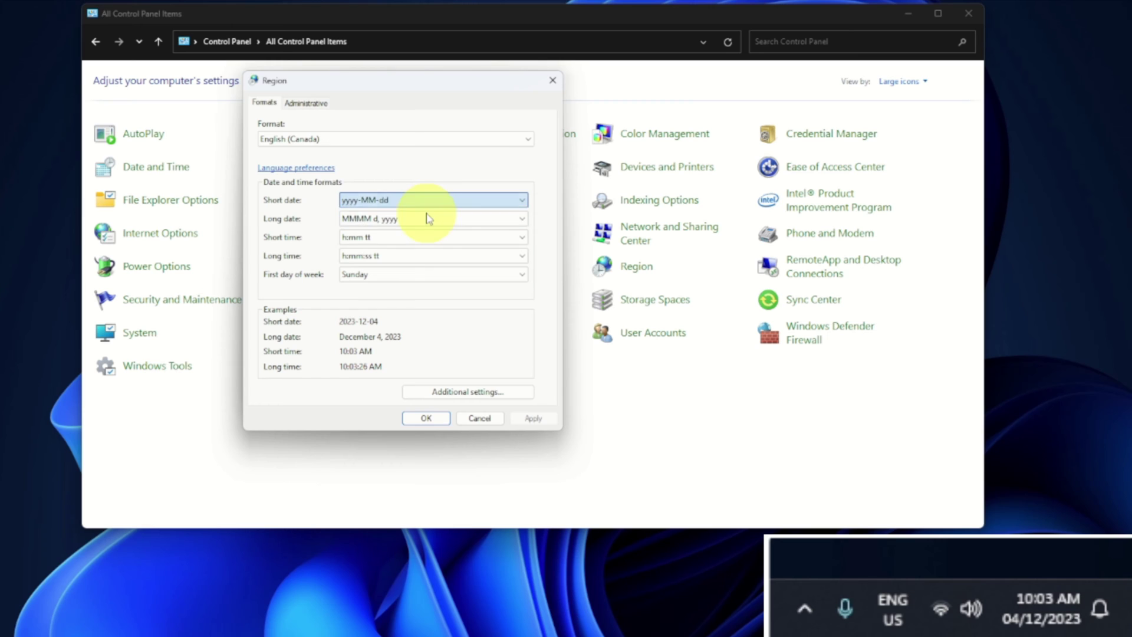
click(533, 418)
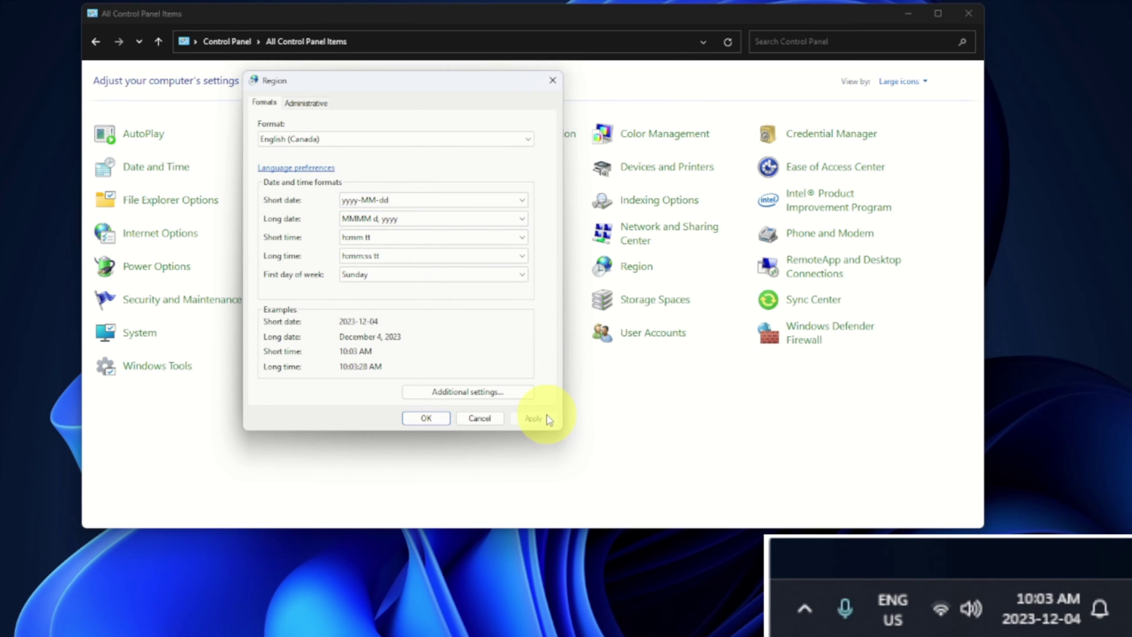
click(456, 199)
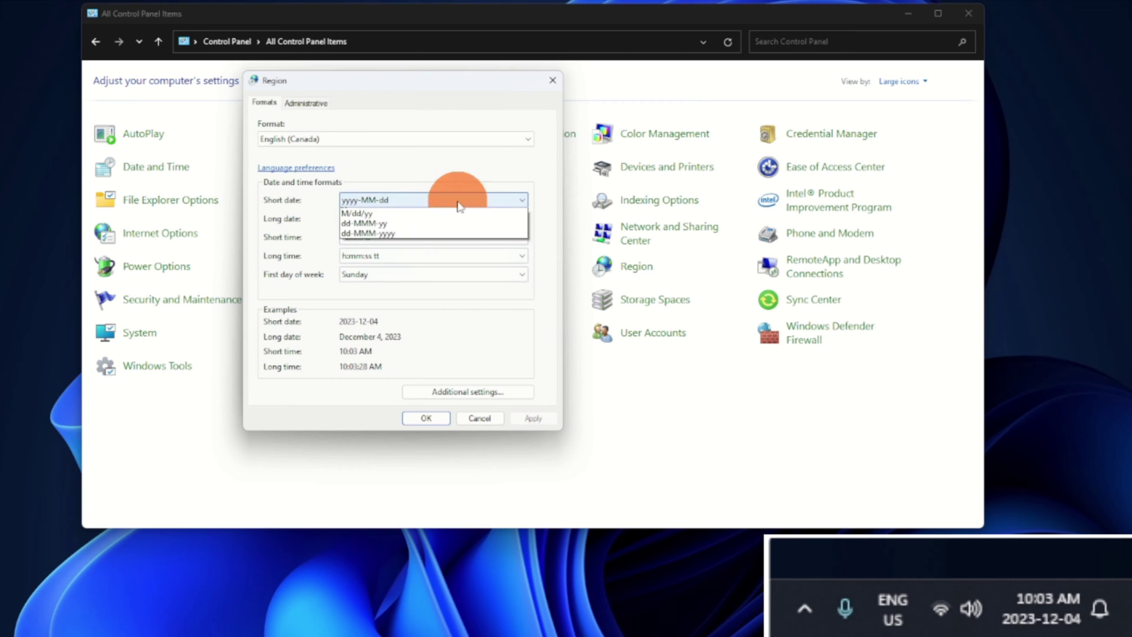
click(452, 247)
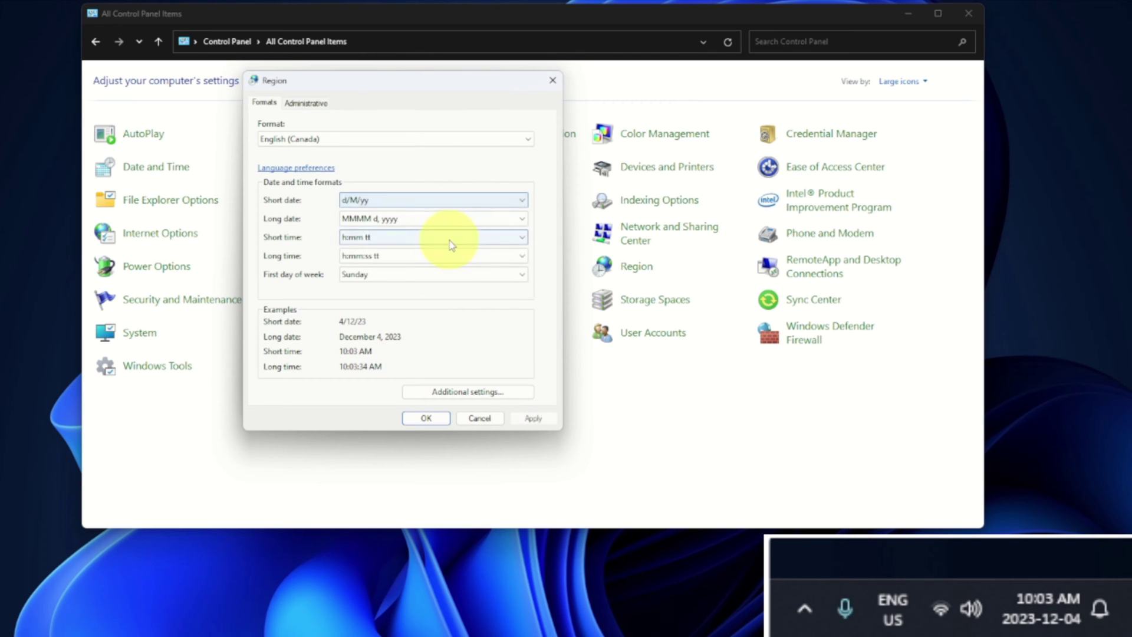
click(534, 418)
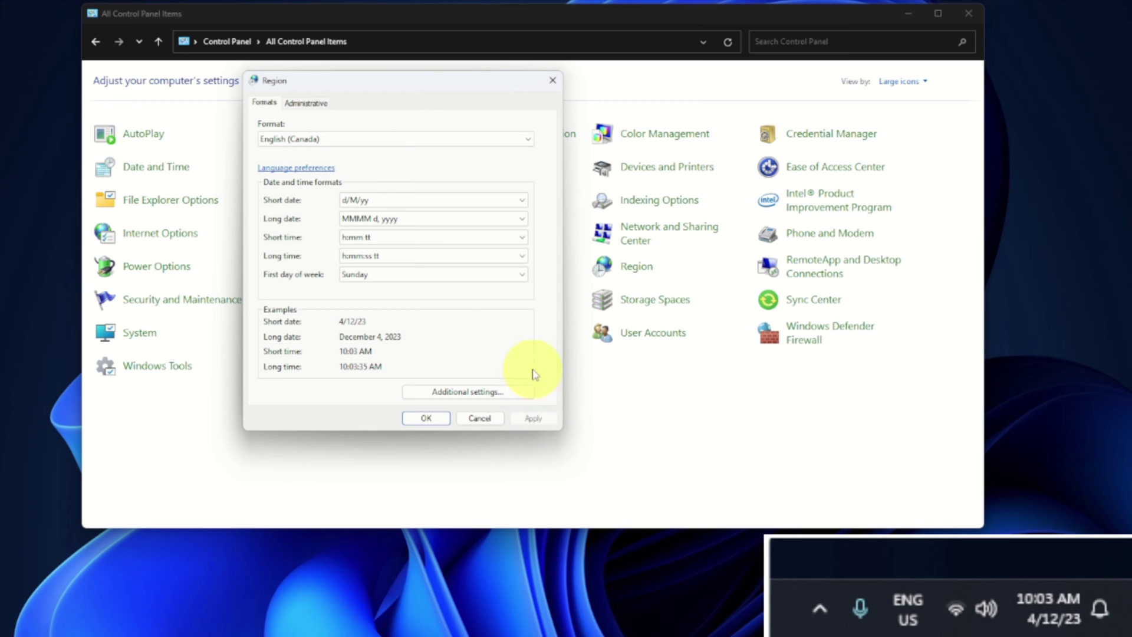
Pick the M/dd/yy short date format and open Additional settings
click(443, 201)
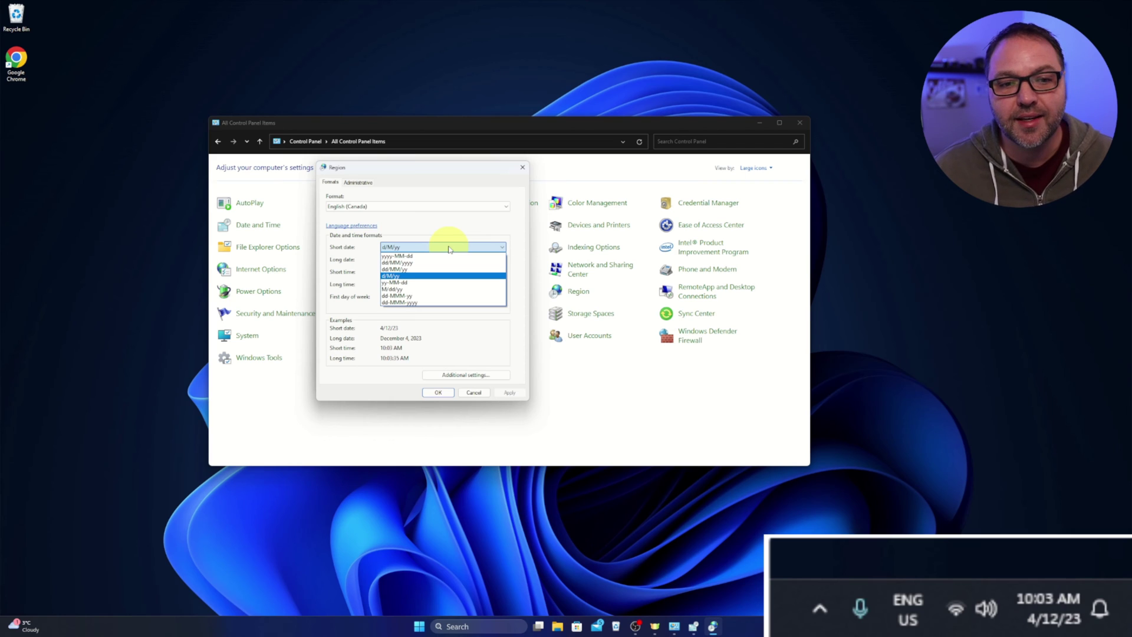
click(411, 290)
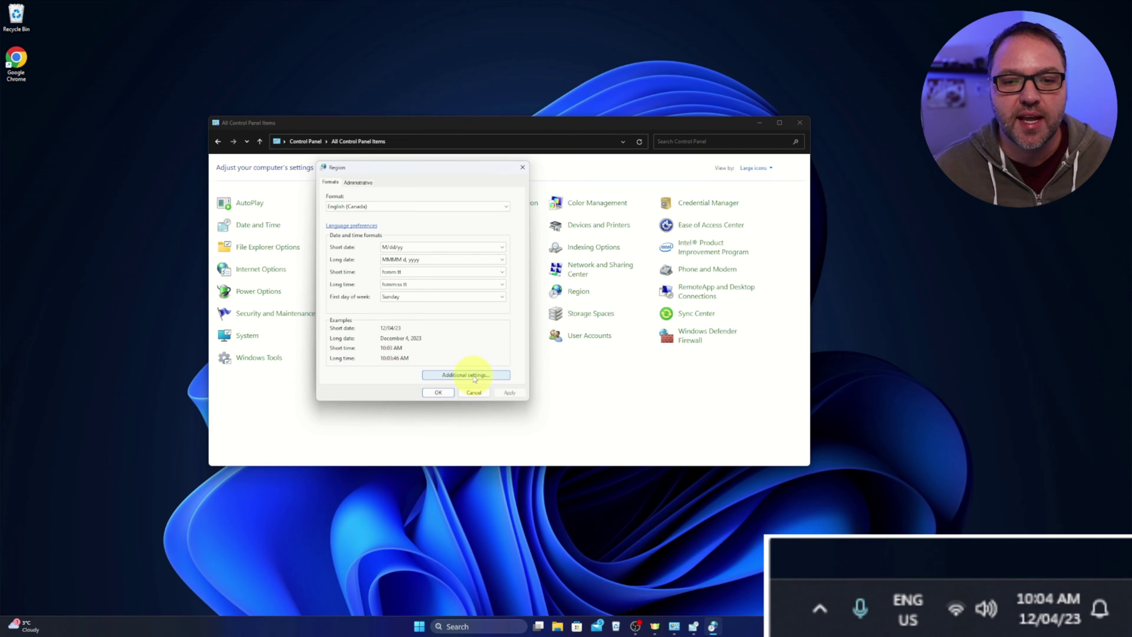
click(474, 376)
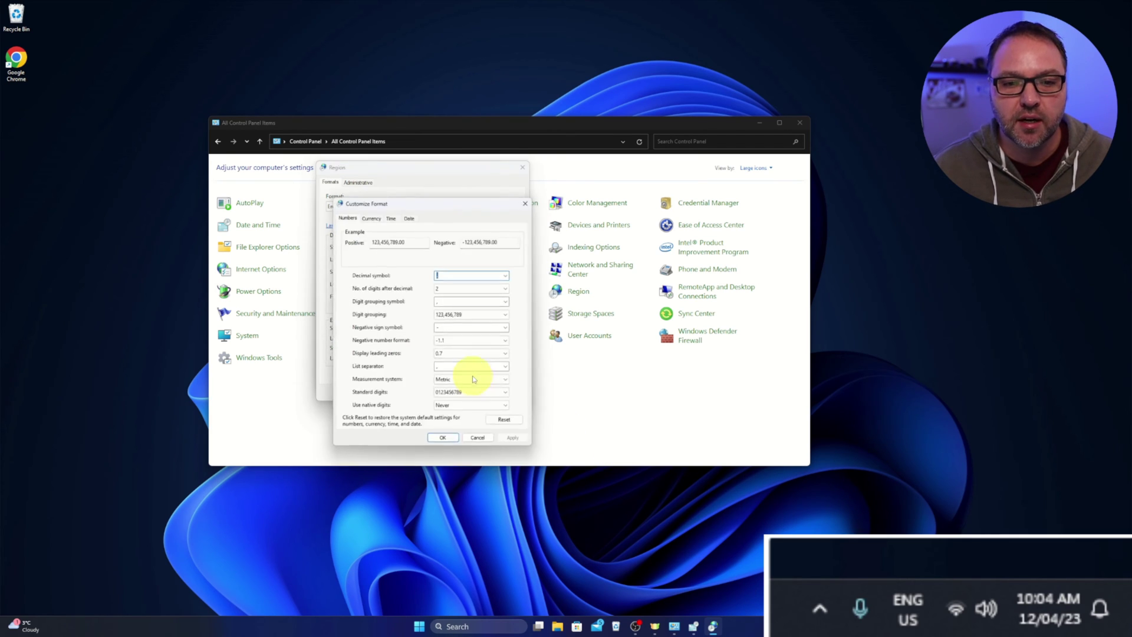
Go to the Date tab of Customize Format and select the Short date box for editing
click(409, 216)
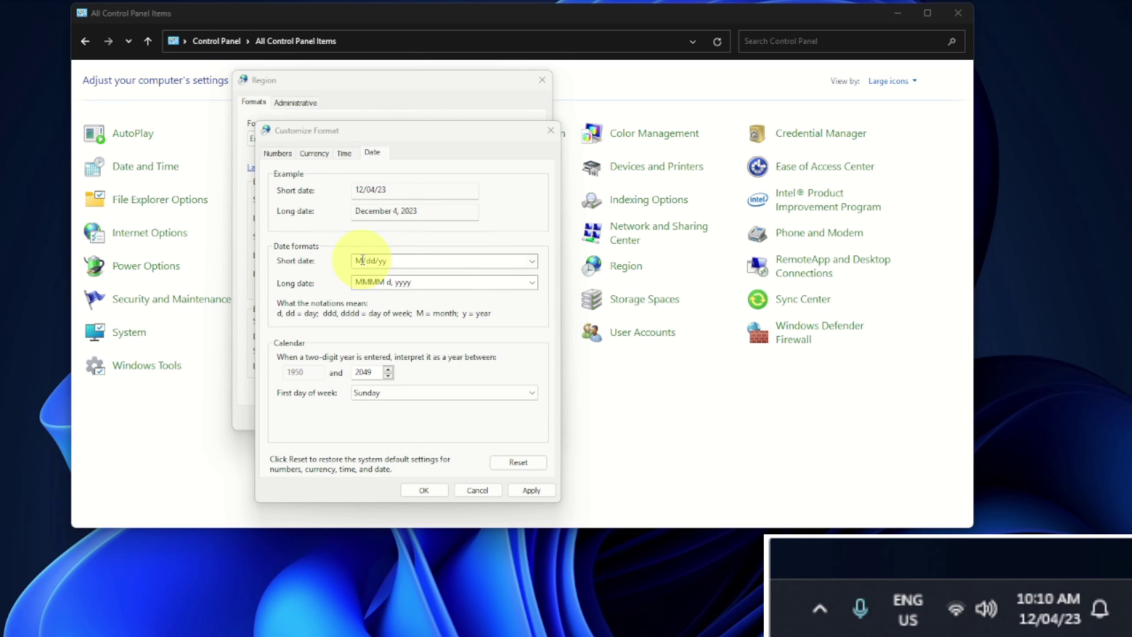
click(363, 260)
Change the short date format to MMMM/dd/yyyy, applying after each edit
text(MM)
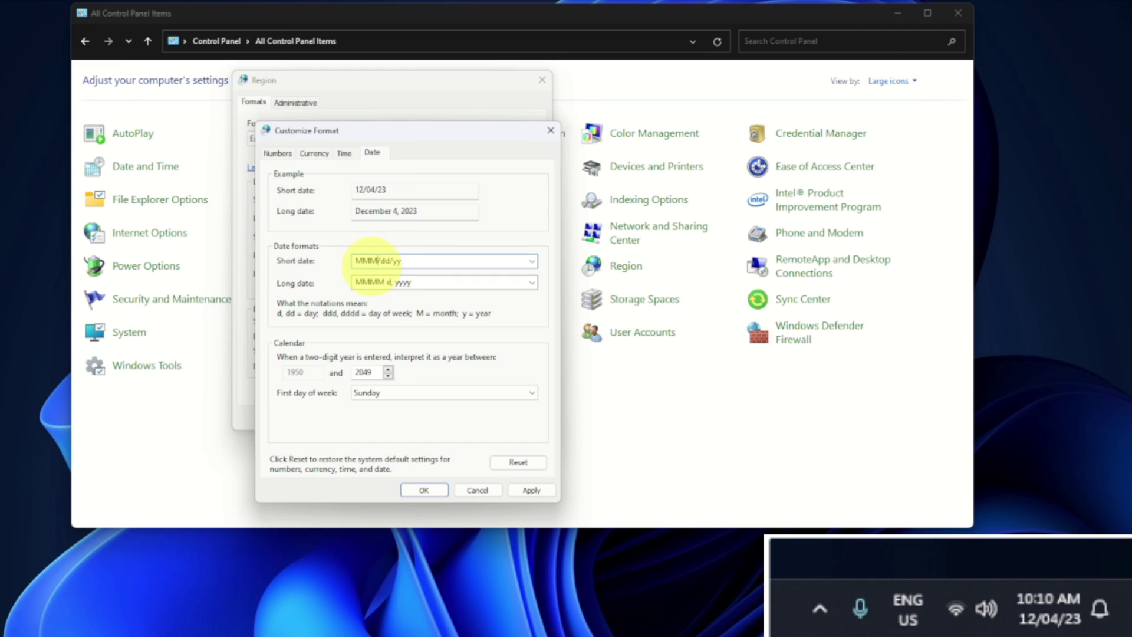
click(527, 492)
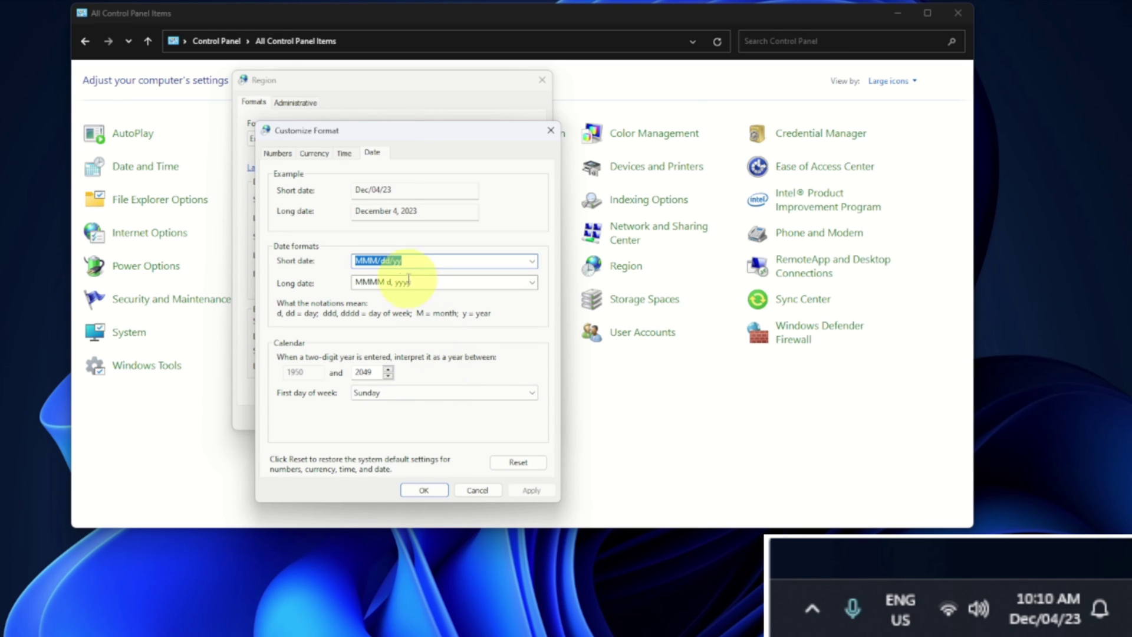
click(376, 260)
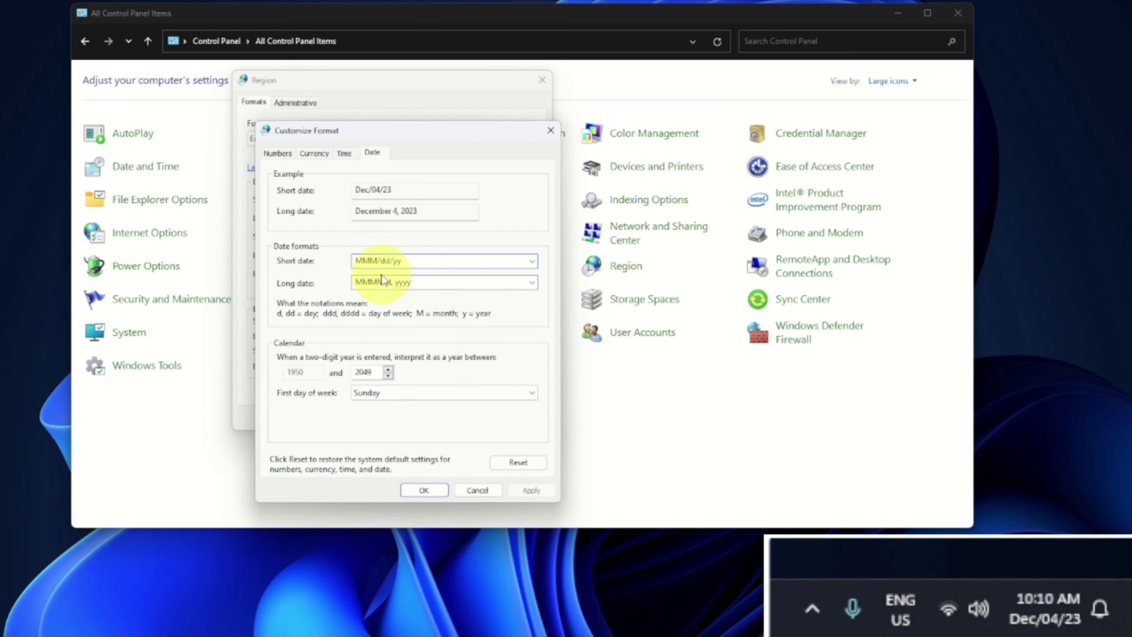
text(M)
click(532, 490)
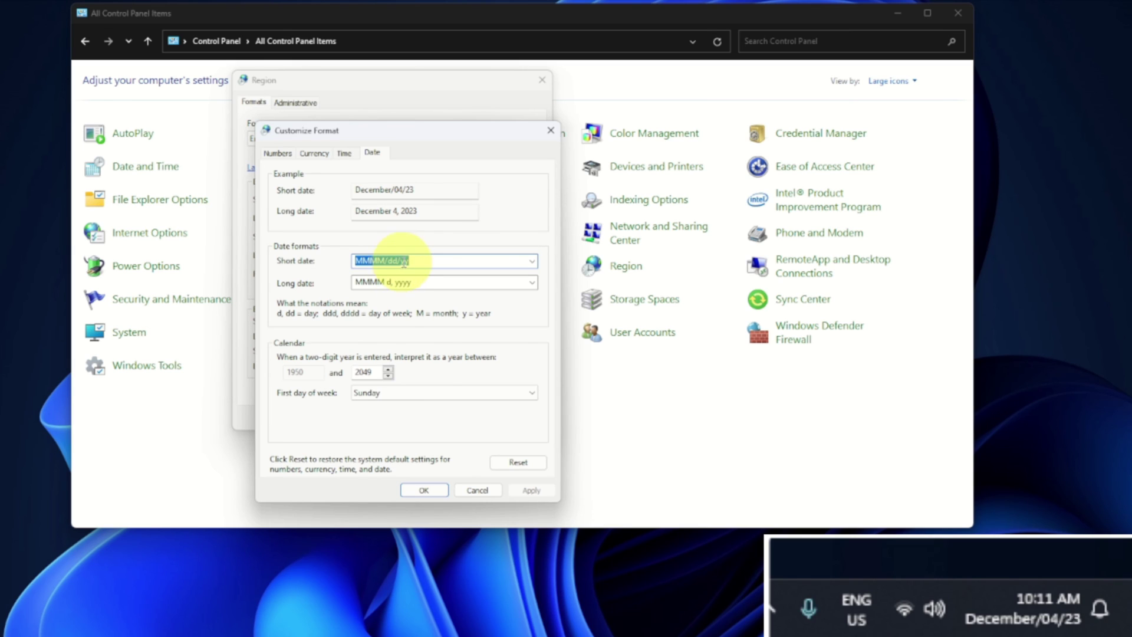
click(412, 260)
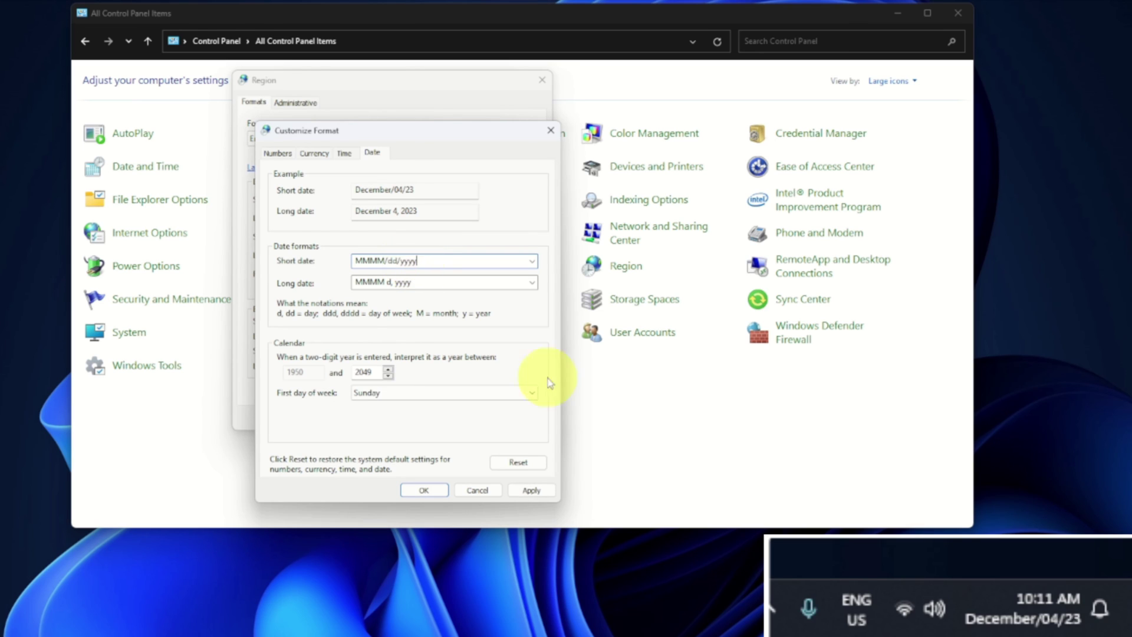
click(533, 490)
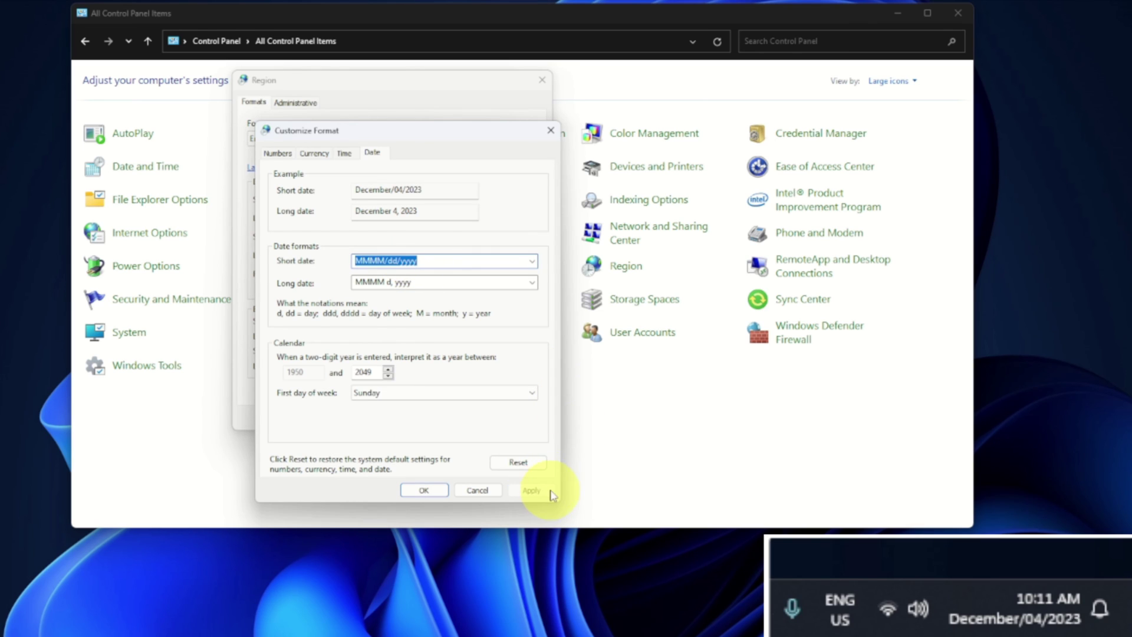
Add dddd/ to the start of the short date format and apply dddd/MMMM/dd/yyyy
mouse_move(1010, 629)
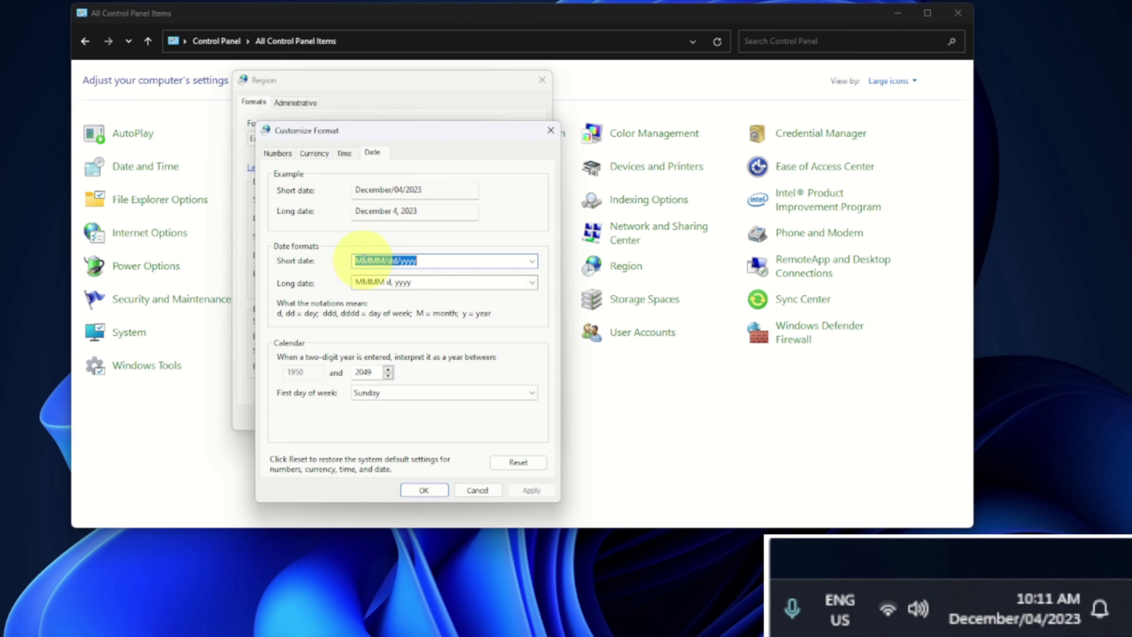
click(357, 259)
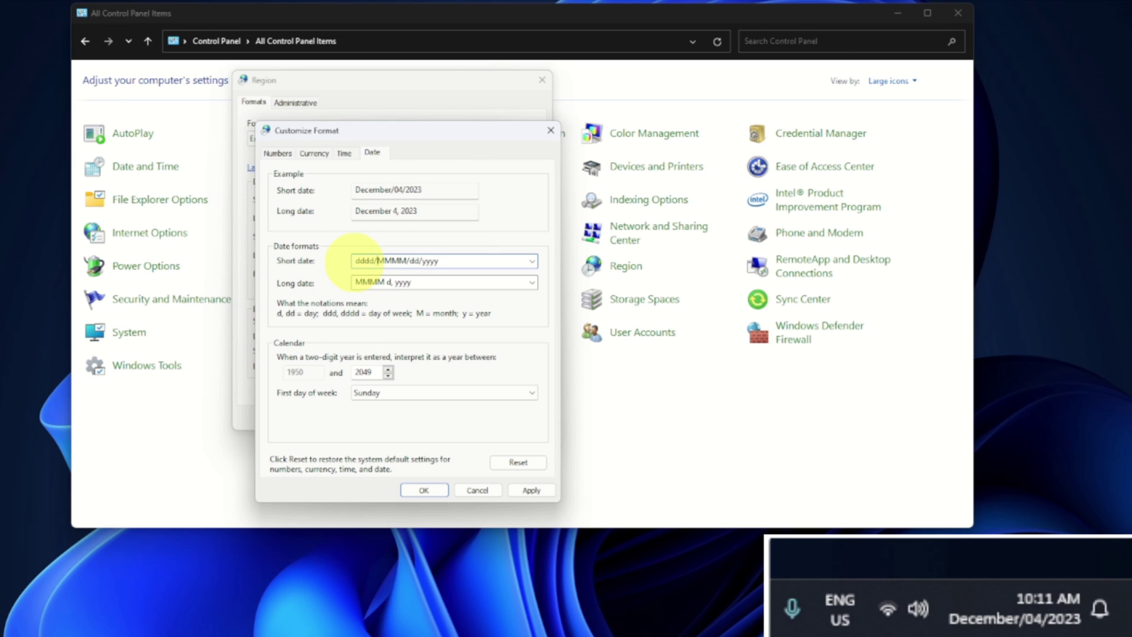
click(534, 491)
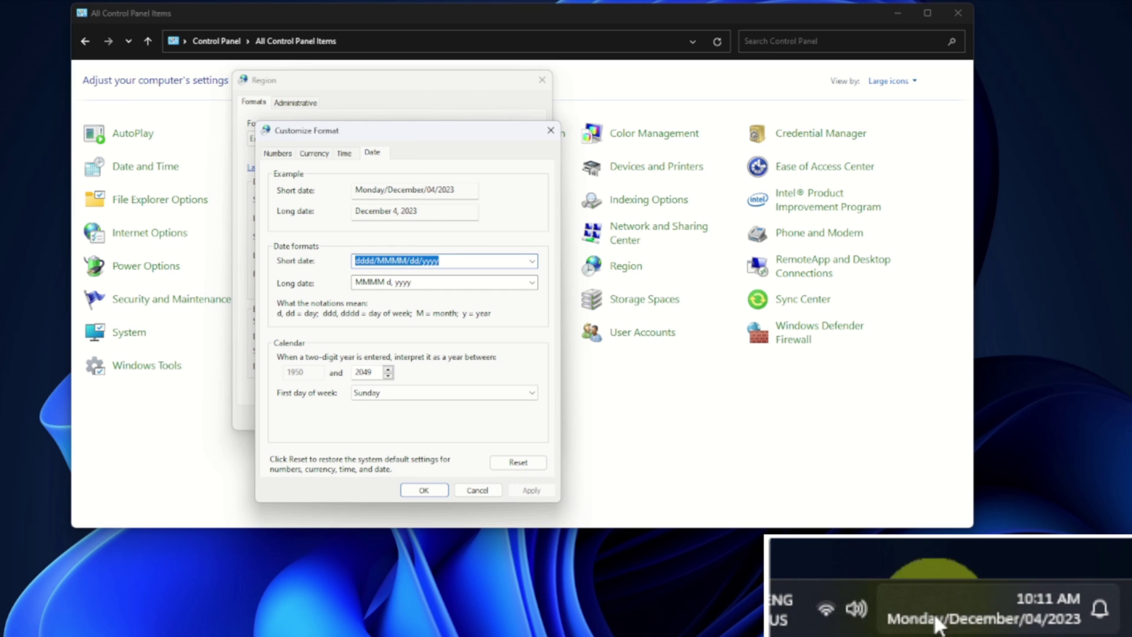
mouse_move(1033, 618)
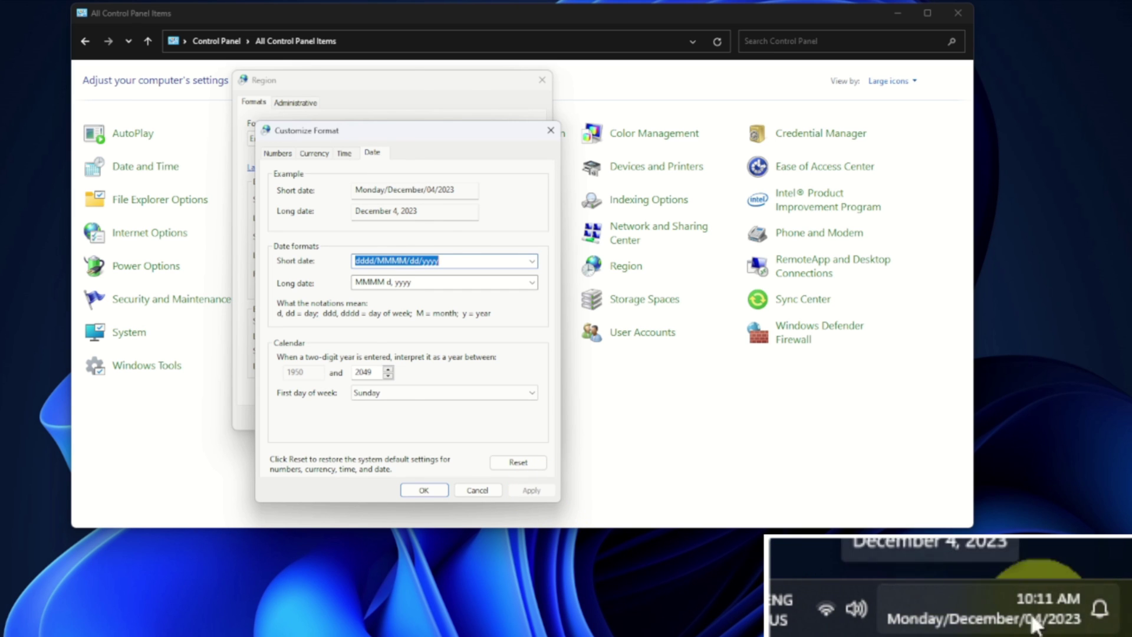